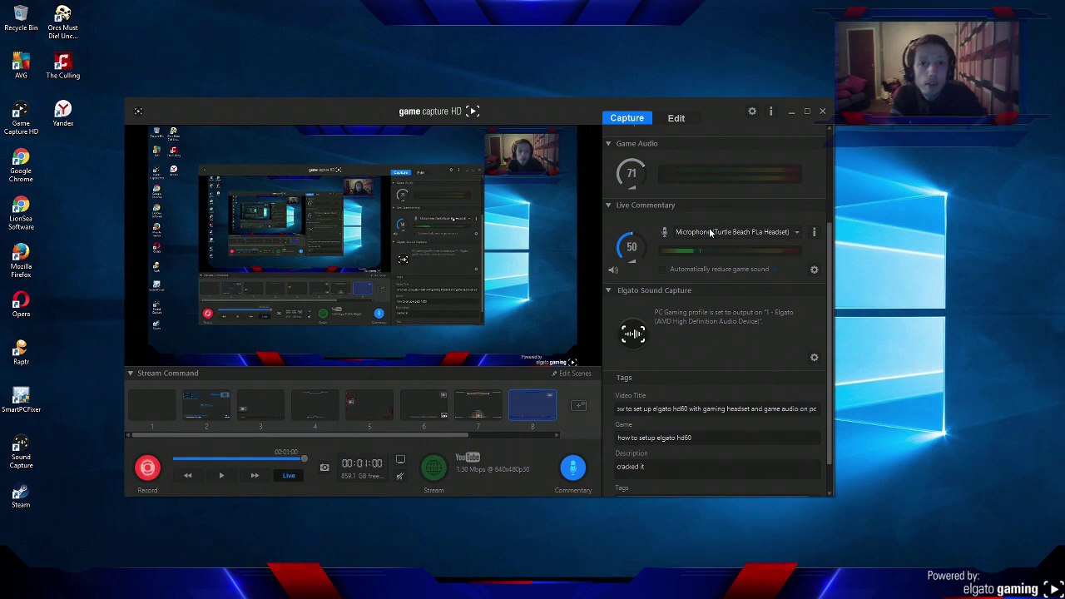
Open and review the Elgato Sound Capture settings window, then close it.
left_click(815, 359)
mouse_move(419, 209)
left_mouse_down()
mouse_move(320, 2)
mouse_move(377, 19)
left_mouse_up()
left_click_drag(416, 17, 405, 141)
left_click(594, 142)
Minimize Game Capture HD and open Windows' Playback devices list from the speaker tray icon.
left_click(789, 111)
right_click(929, 586)
left_click(981, 529)
left_click(1051, 391)
right_click(990, 587)
left_click(969, 545)
Centre the Sound dialog and select the Elgato Speakers and Turtle Beach Speakers devices.
left_click_drag(235, 95, 745, 134)
left_click_drag(705, 140, 559, 109)
left_click_drag(658, 183, 642, 271)
left_click(532, 231)
left_click(529, 289)
Show the recording devices and review the Listen tab of Line (Elgato Sound Capture).
left_click(514, 124)
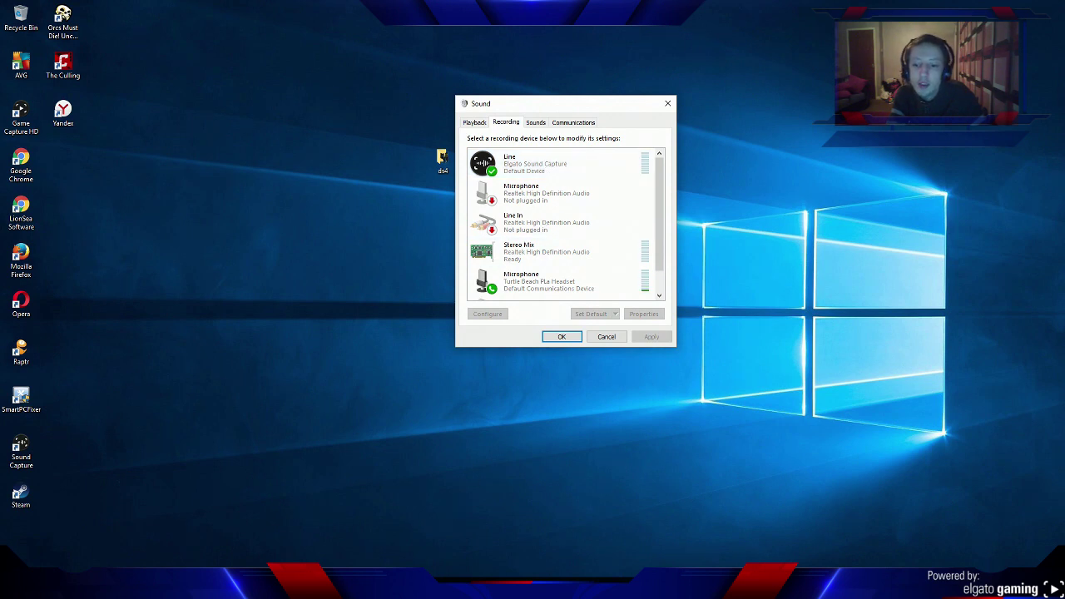
key("alt+Tab")
left_click(791, 111)
left_click(532, 163)
right_click(538, 165)
left_click(571, 229)
left_click(517, 165)
left_click(583, 380)
left_click_drag(663, 176, 663, 199)
Review the Turtle Beach headset microphone's Listen tab, then return to Game Capture HD.
left_click(521, 261)
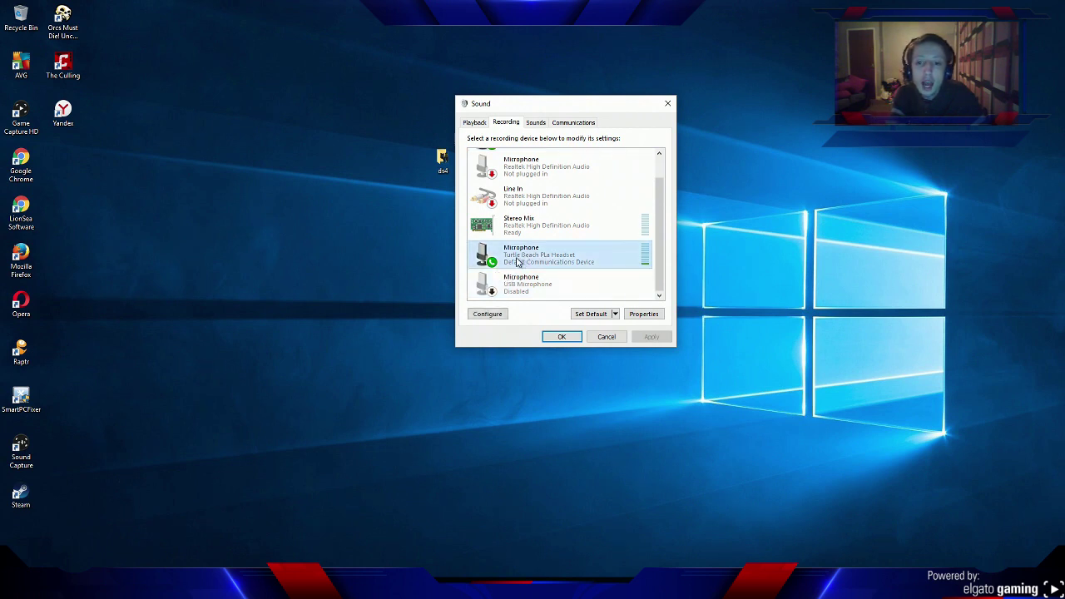
scroll(661, 218, "up", 1)
scroll(633, 241, "down", 1)
right_click(526, 258)
left_click(562, 331)
left_click(519, 165)
left_click(581, 378)
key("alt+Tab")
Launch The Culling and queue a Free For All match to generate game audio.
left_click_drag(566, 123, 605, 79)
left_click_drag(606, 84, 589, 121)
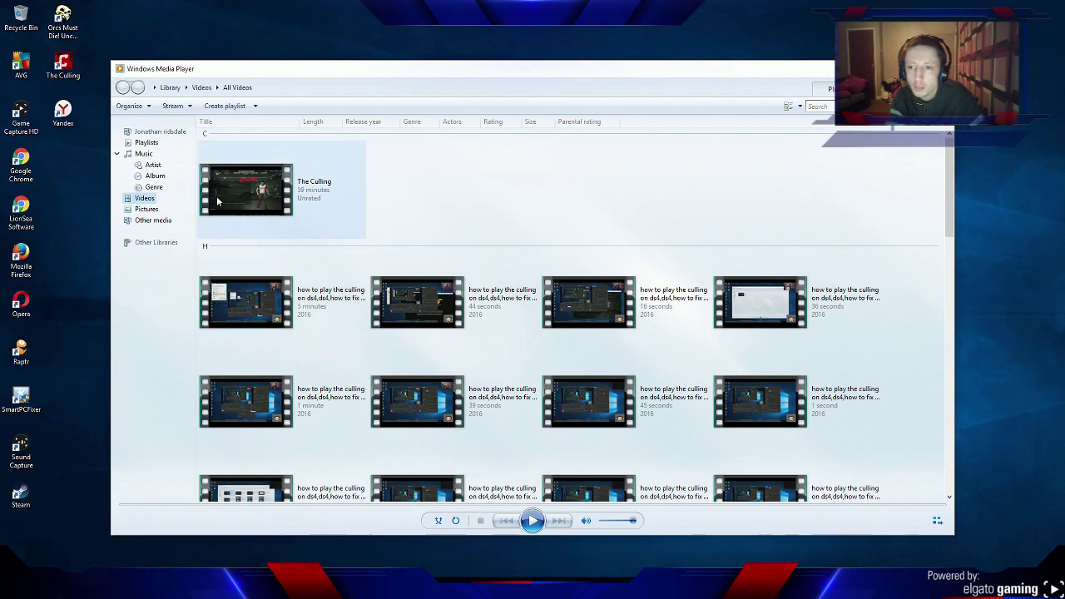
left_click(217, 200)
left_click(534, 521)
left_click_drag(669, 325, 657, 309)
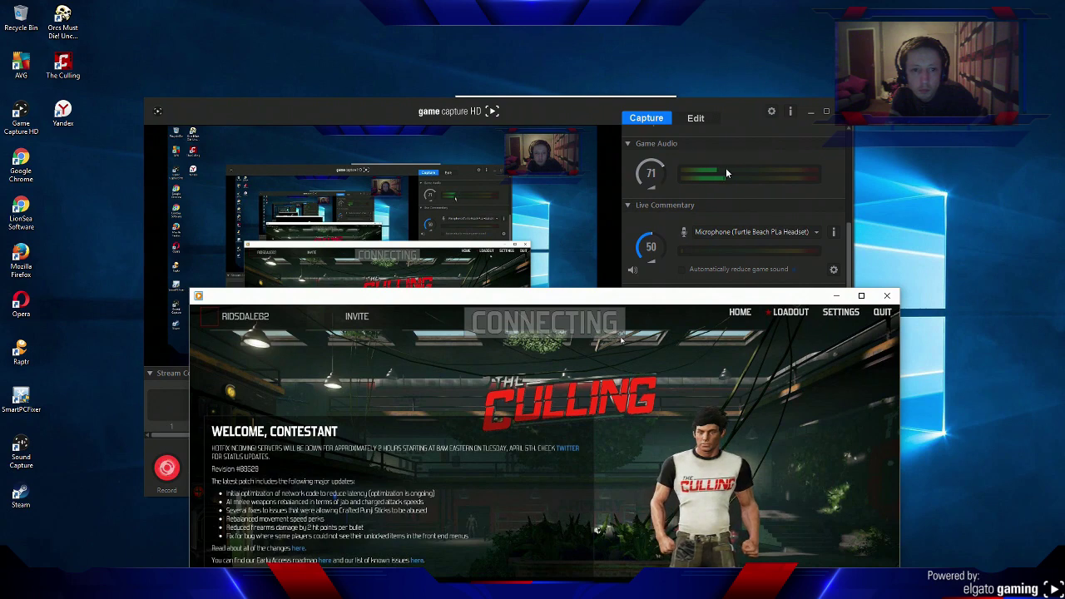
left_click(554, 335)
left_click(384, 426)
Exit The Culling's matchmaking, quit the game, and nudge the Game Capture HD window left.
left_click(886, 296)
left_click(593, 451)
left_click_drag(576, 116, 567, 117)
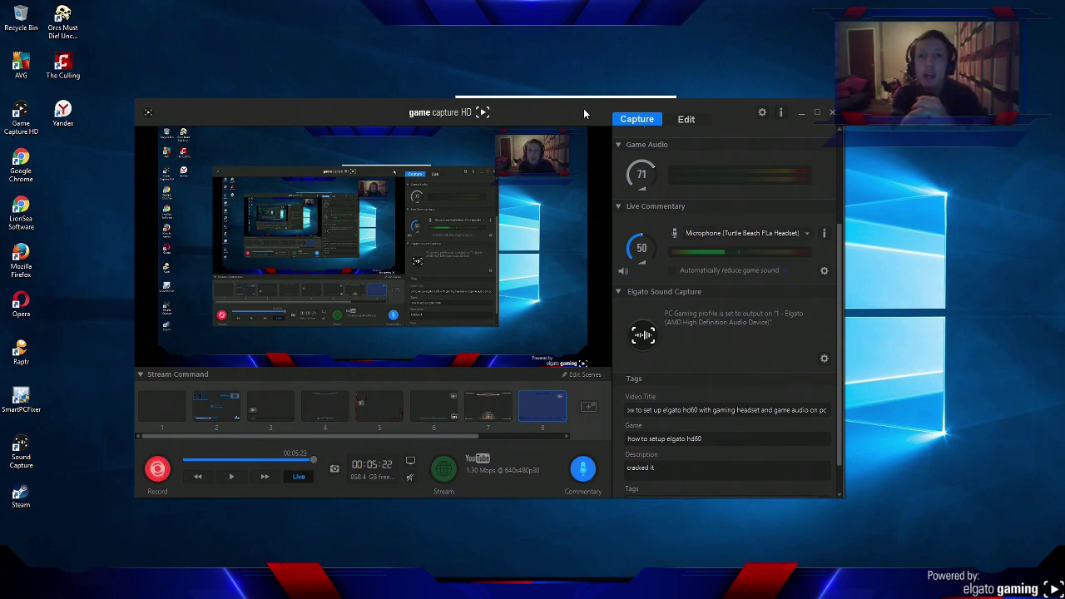